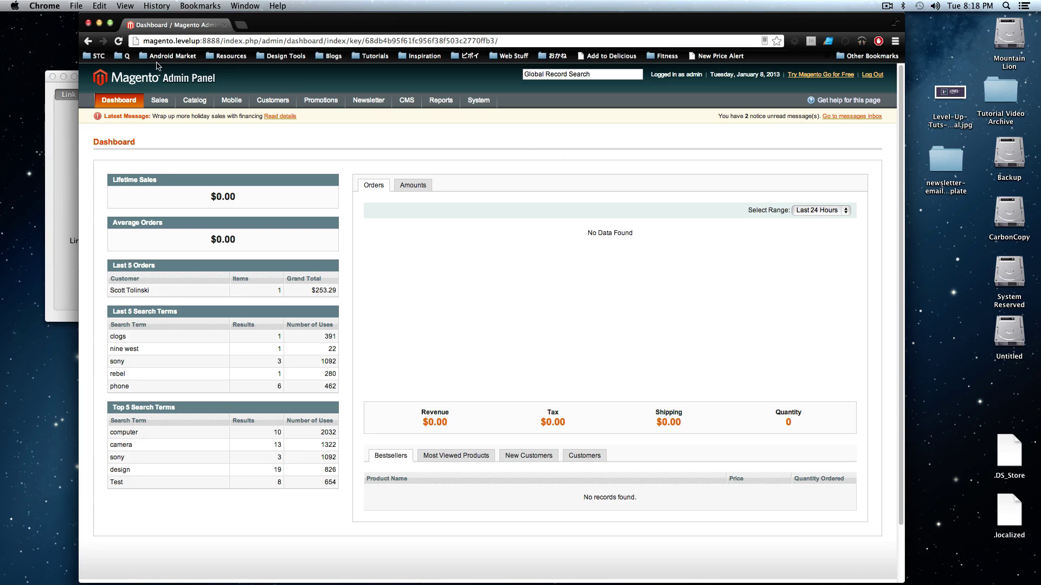
In a new browser tab, open the Shopping Cart Price Rules list showing the Free Shipping Coupon rule.
double_click(211, 41)
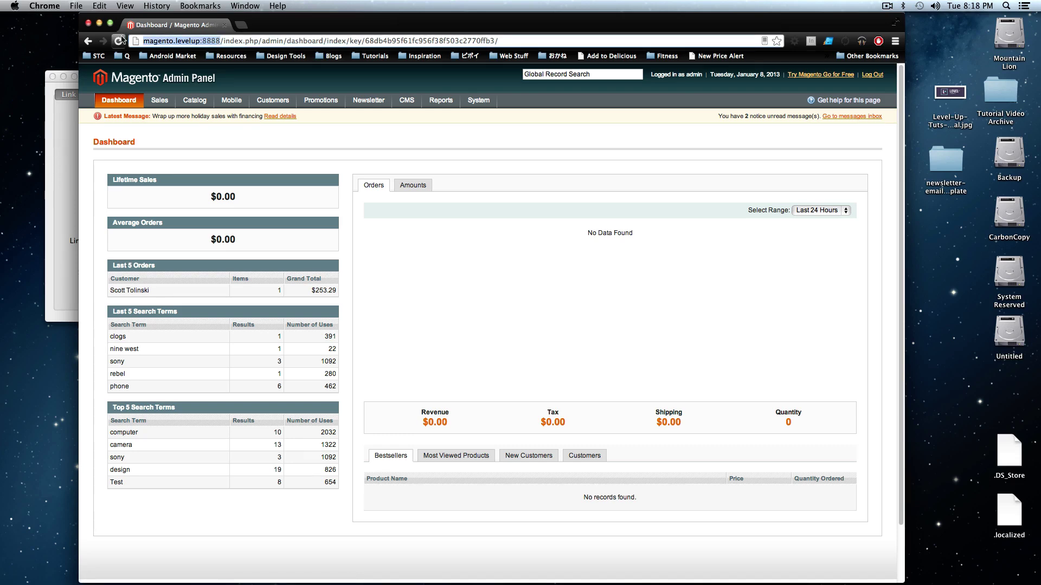
key(super+t)
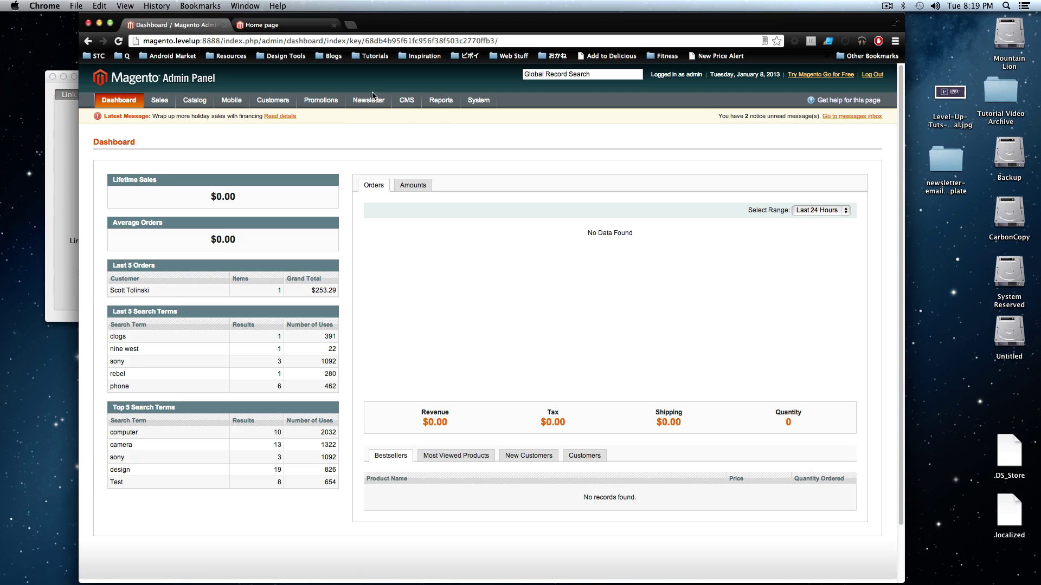
mouse_move(337, 98)
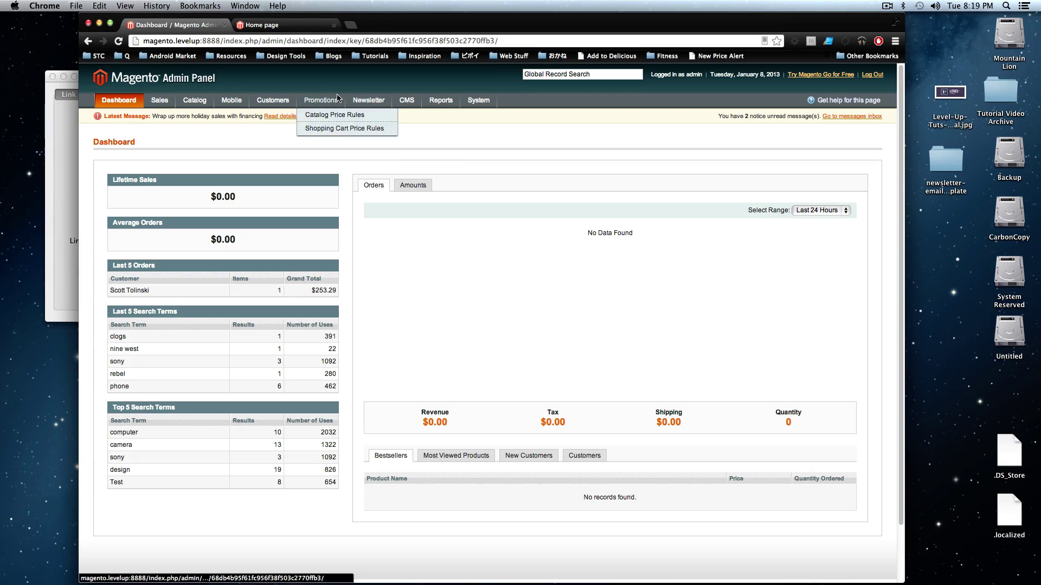
click(338, 132)
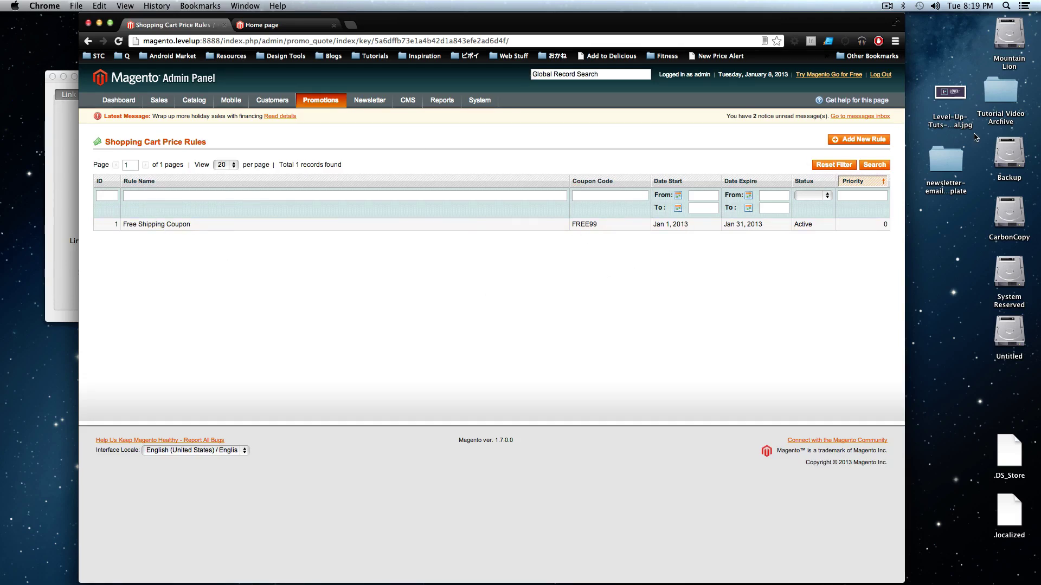
Add a new cart price rule named '10% OFF'.
click(835, 142)
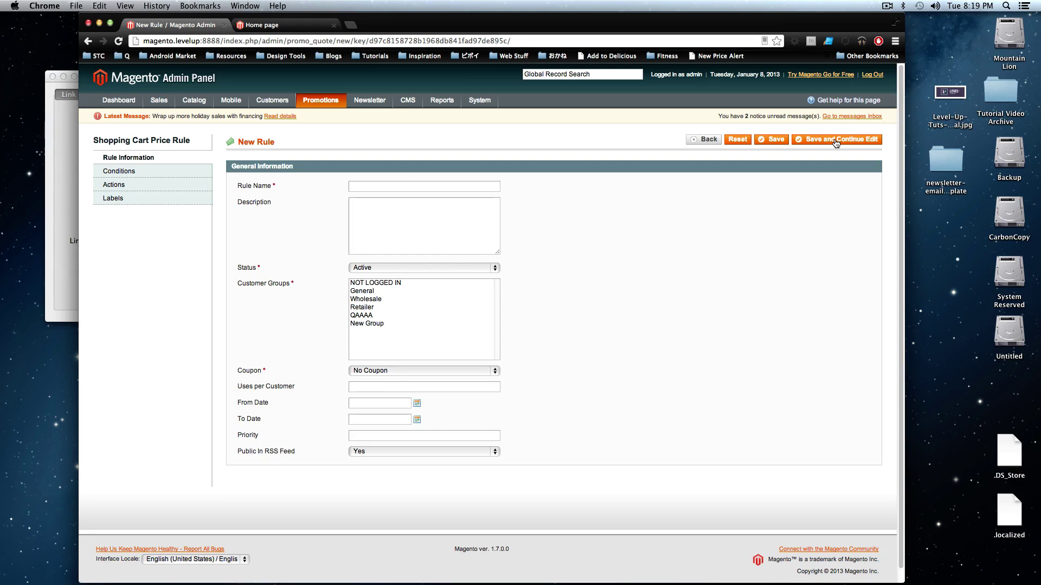
click(410, 186)
text(10% OFF)
Apply the rule to all six customer groups and require the specific coupon code 10SPOT.
click(370, 283)
shift+click(363, 324)
click(353, 371)
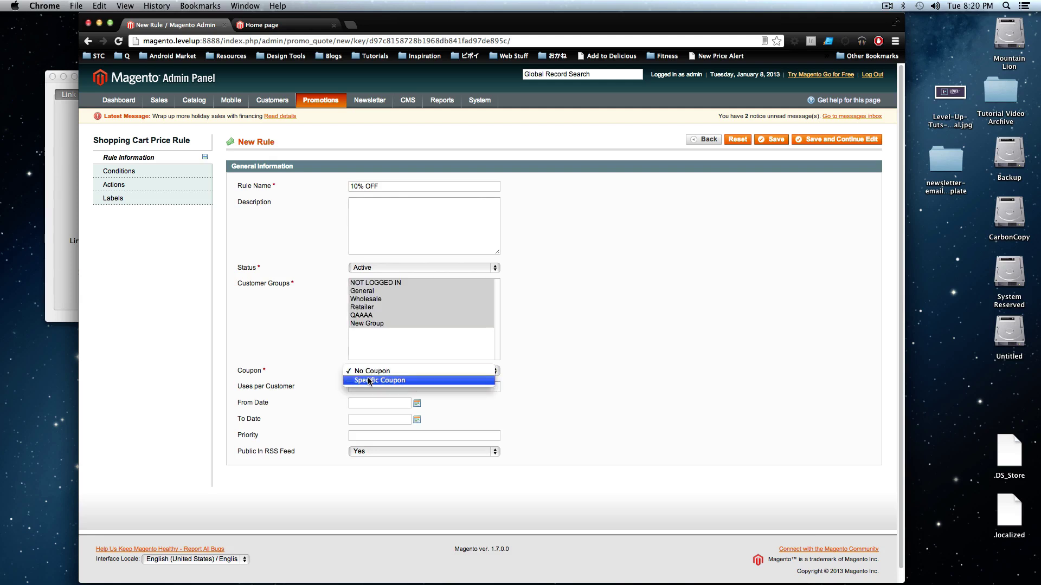
click(369, 380)
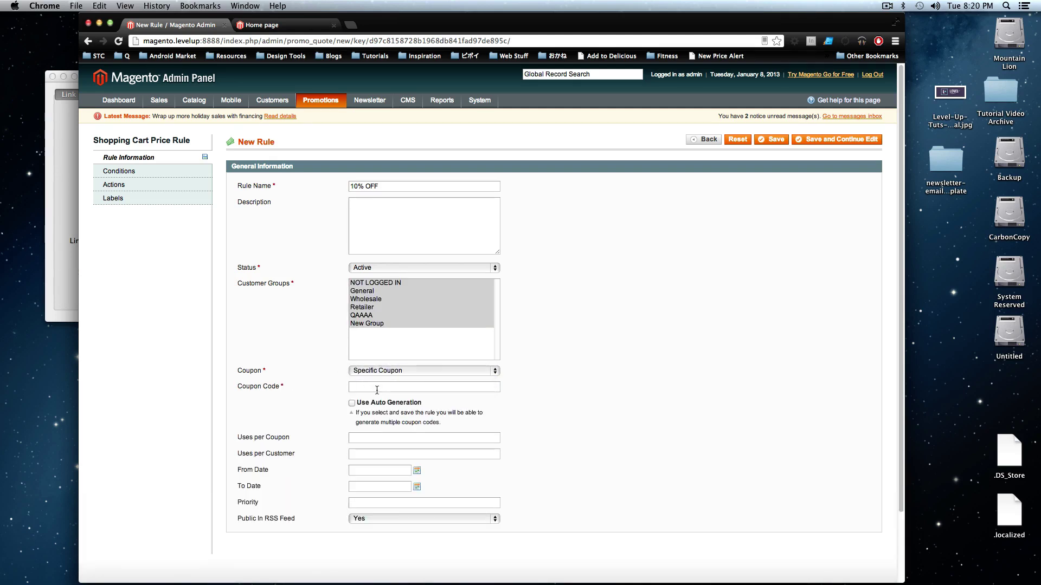
click(377, 390)
text(10SpOT)
Limit the rule to 1 use per customer.
click(484, 443)
scroll(482, 443, down, 3)
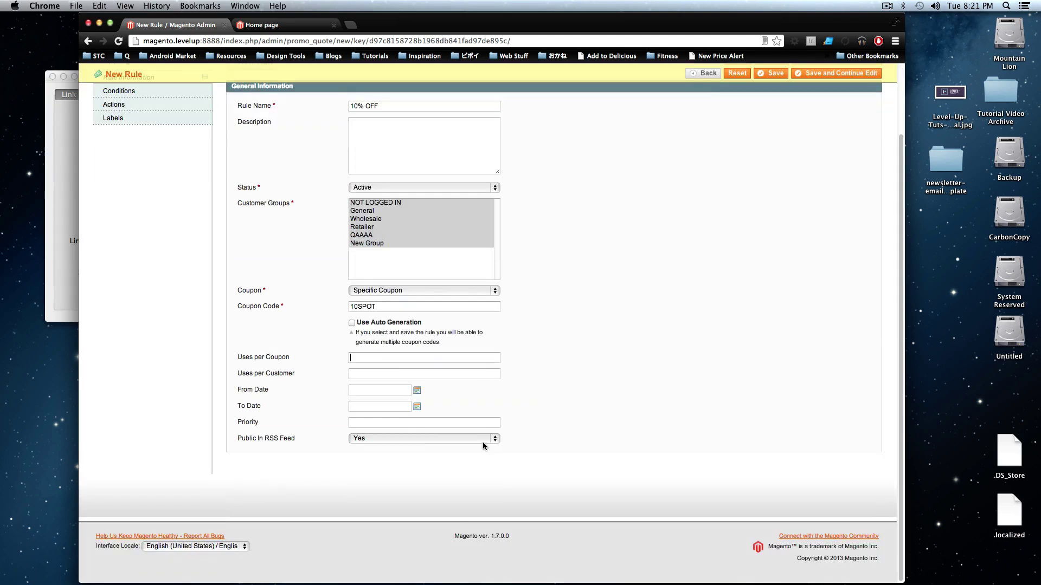
click(373, 375)
text(1)
Set the rule's expiry date to March 1, 2013 using the calendar.
click(388, 391)
click(417, 406)
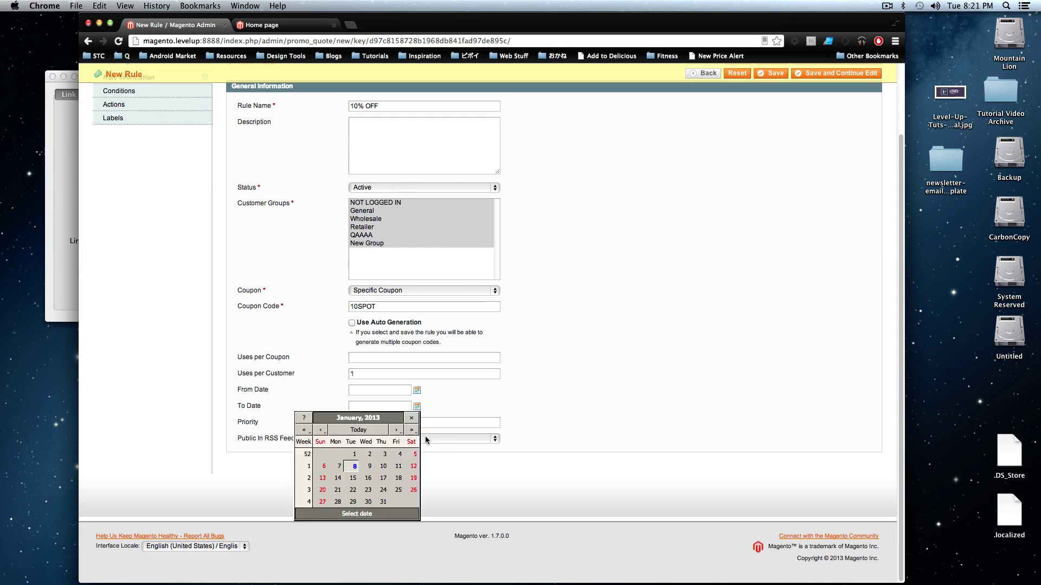
click(396, 430)
click(396, 430)
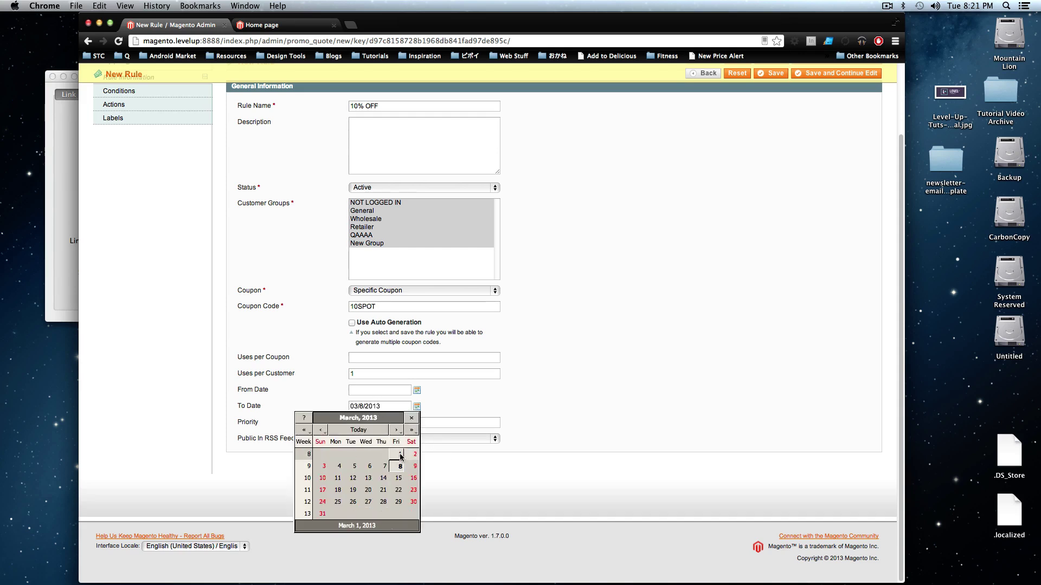
click(400, 454)
Bring up the rule's still-empty Conditions section.
click(367, 426)
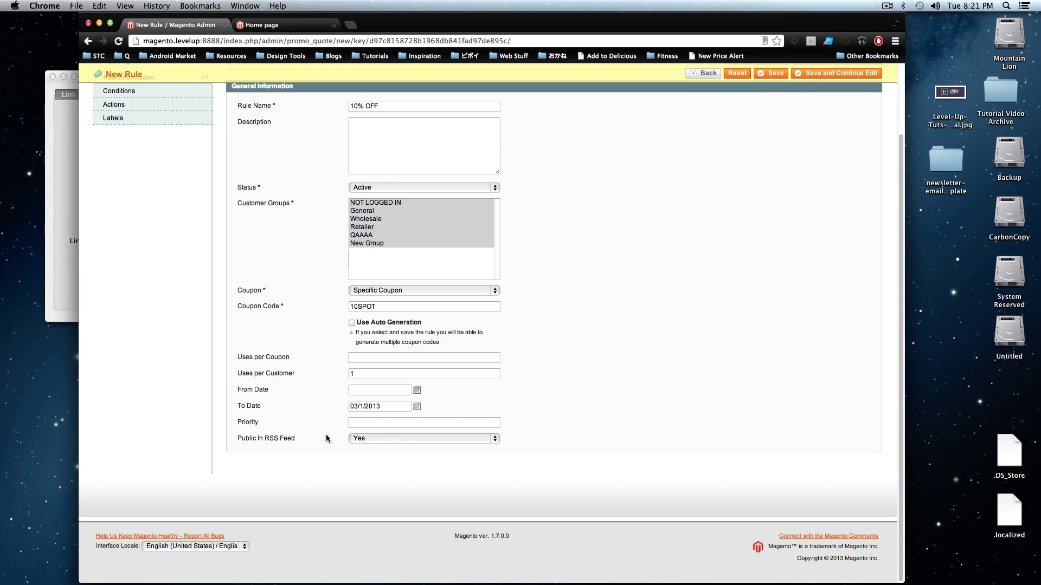
mouse_move(237, 422)
mouse_down()
mouse_move(222, 426)
mouse_move(258, 422)
mouse_move(293, 436)
mouse_move(240, 425)
mouse_up()
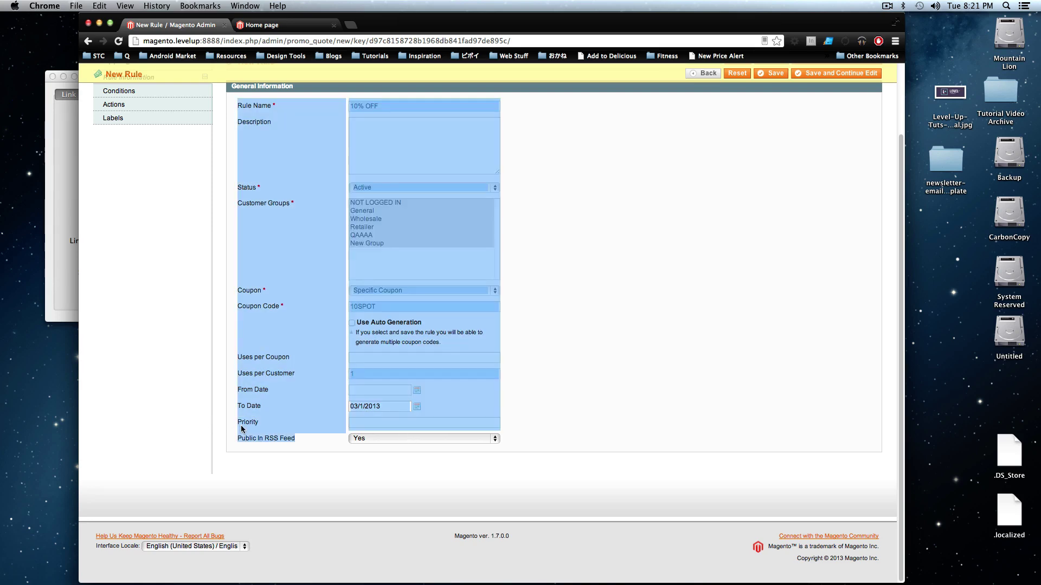
click(241, 425)
scroll(235, 431, up, 3)
click(193, 172)
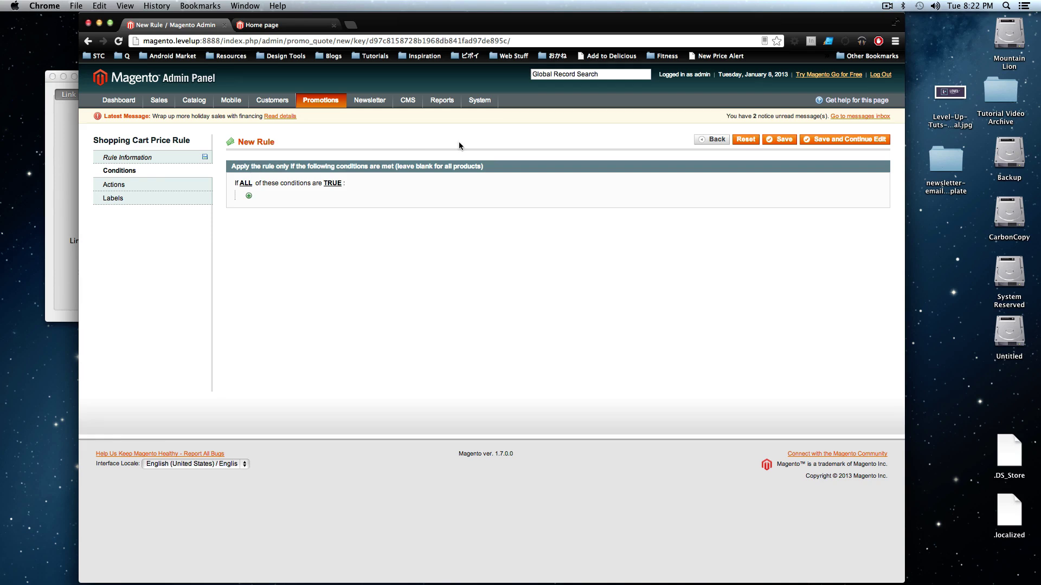
Keep the Percent of product price discount type and set Discount Amount to 10.
click(164, 187)
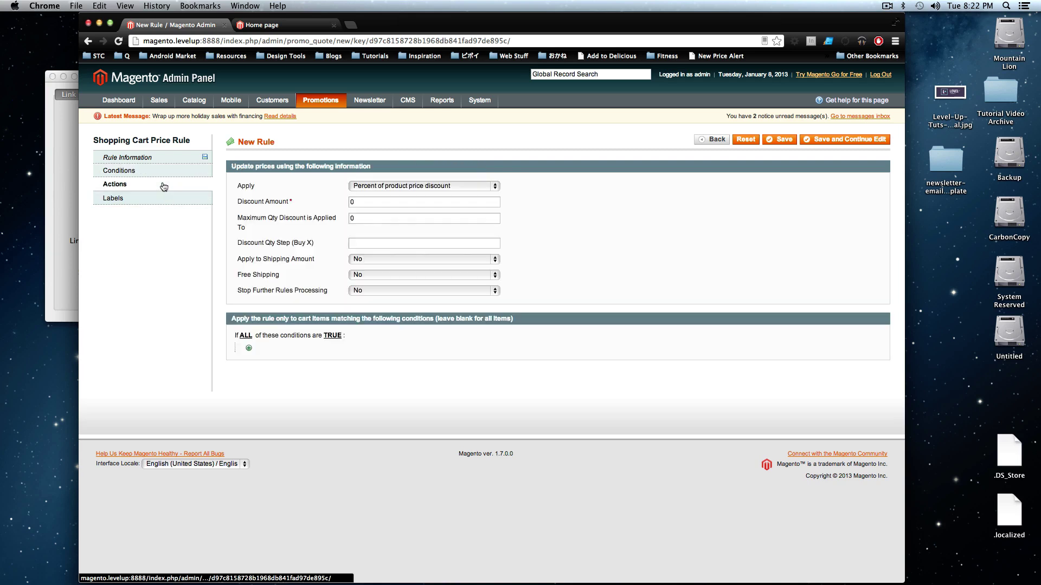
double_click(380, 205)
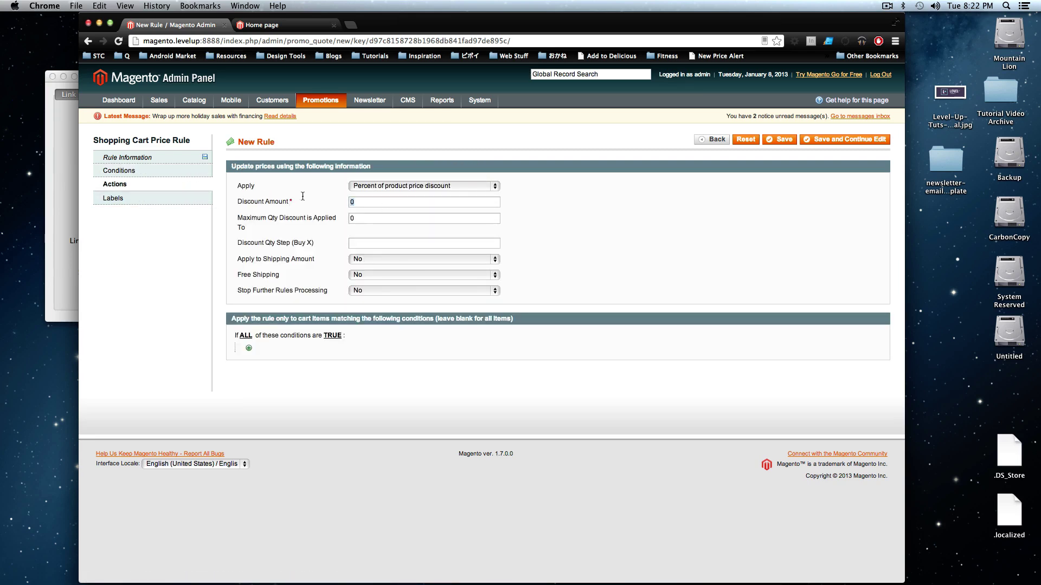
click(367, 186)
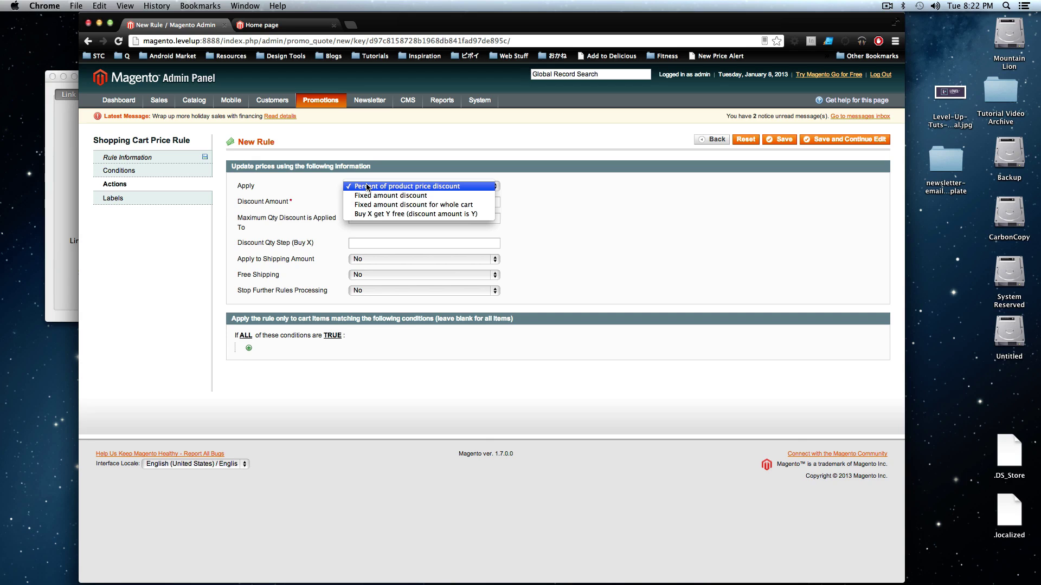
click(442, 185)
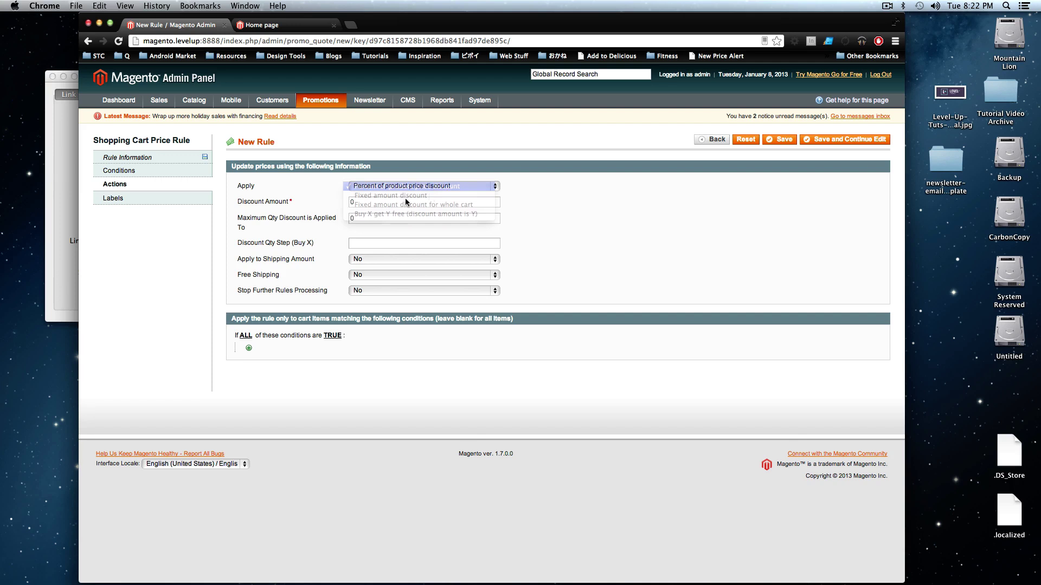
double_click(405, 202)
text(10)
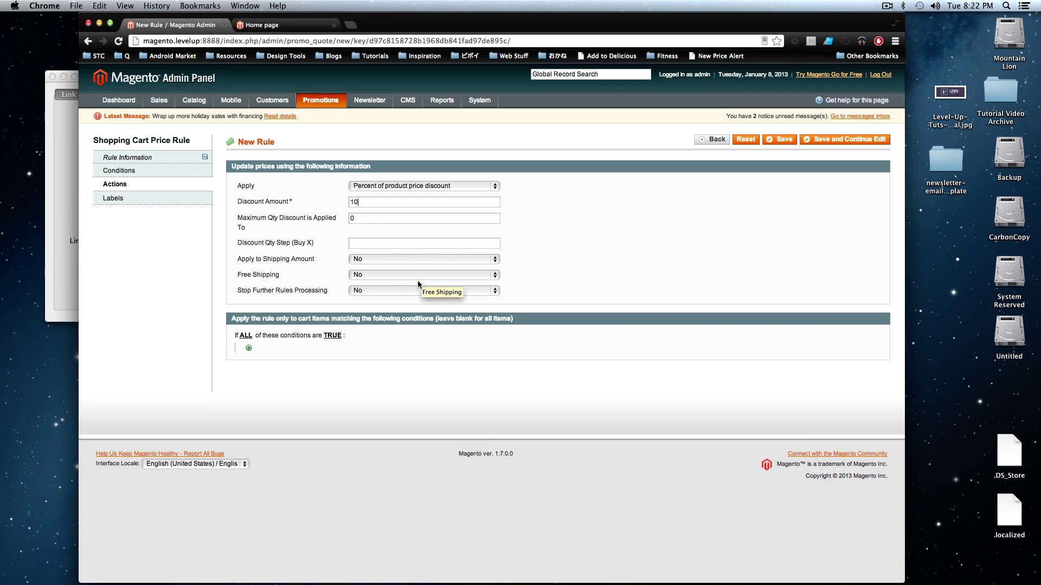
Review the Labels and Rule Information sections, then save the 10% OFF rule.
click(138, 203)
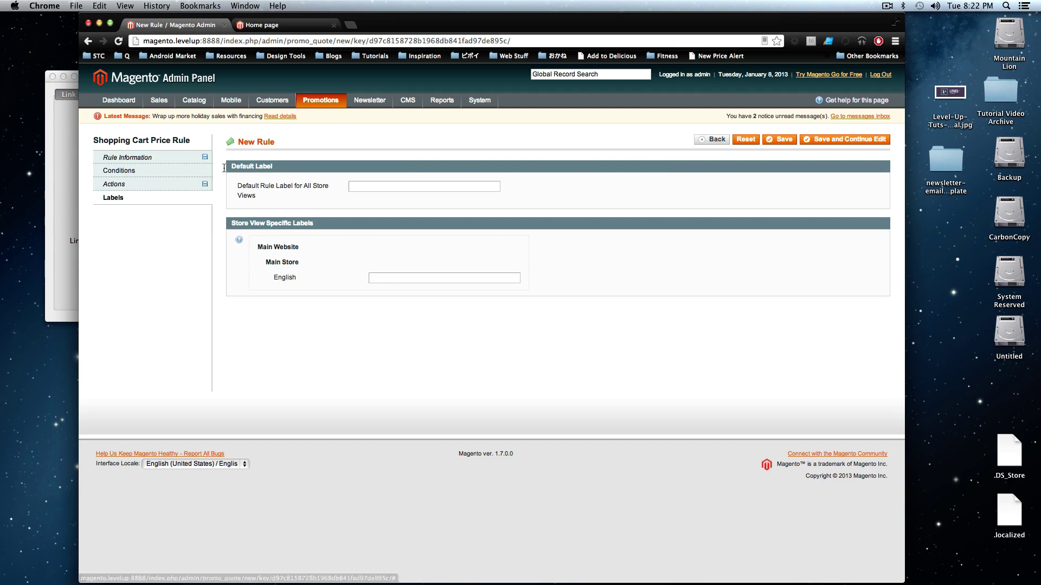
click(184, 159)
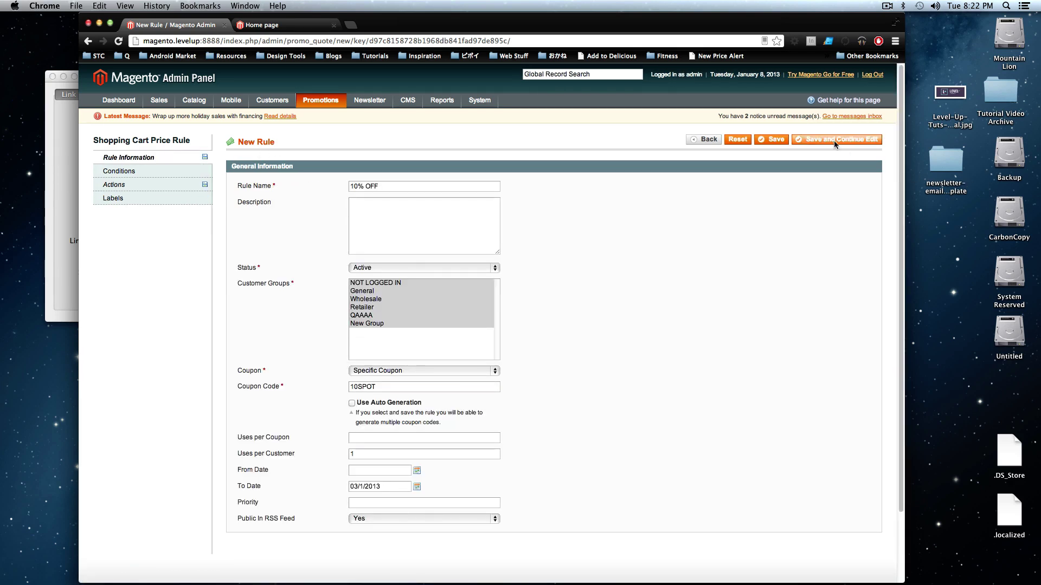
click(778, 141)
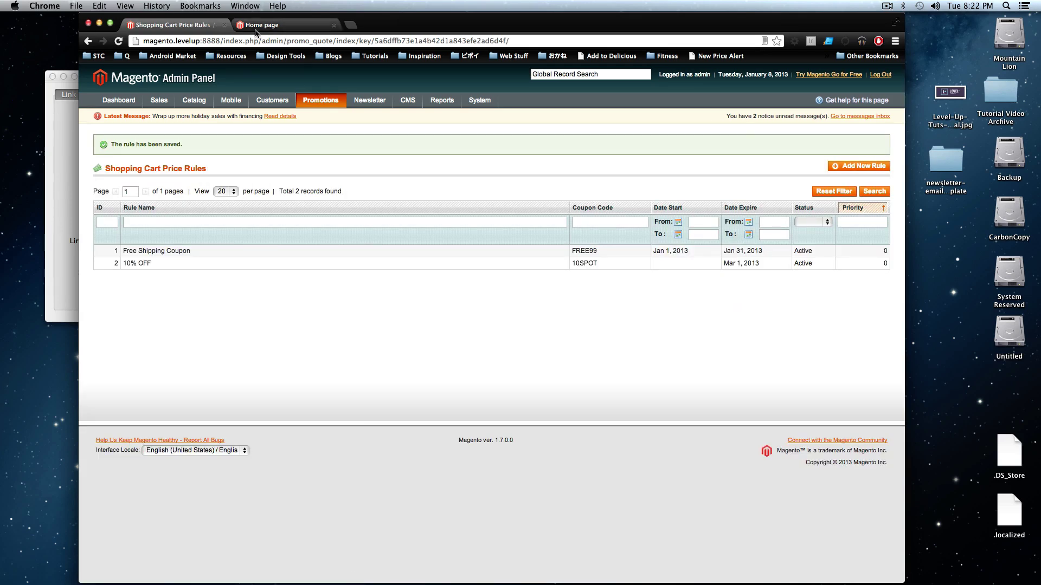
Add the Nokia 2610 Phone from Cell Phones to the storefront cart at $149.99.
click(259, 25)
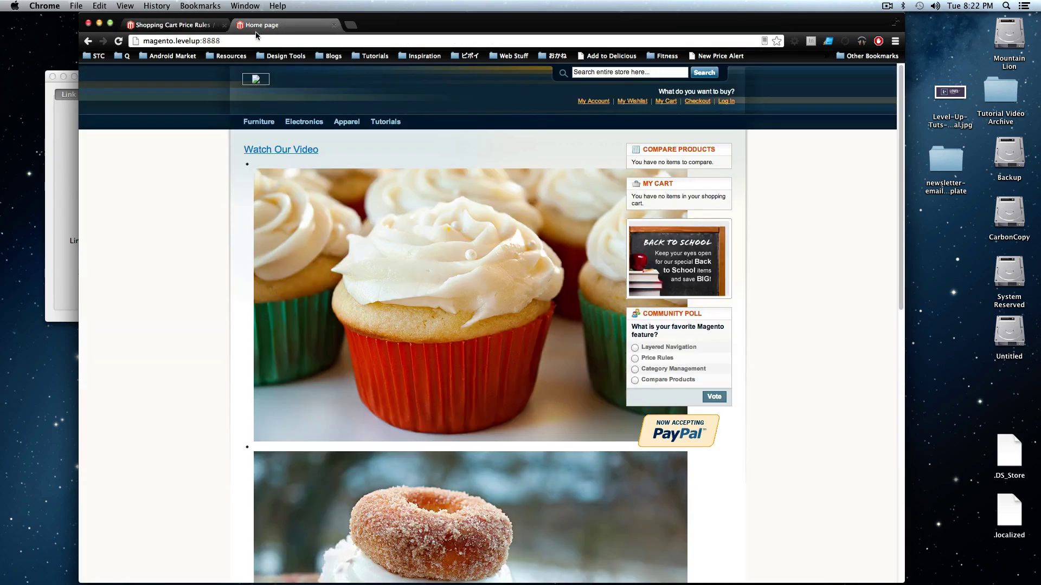
click(658, 103)
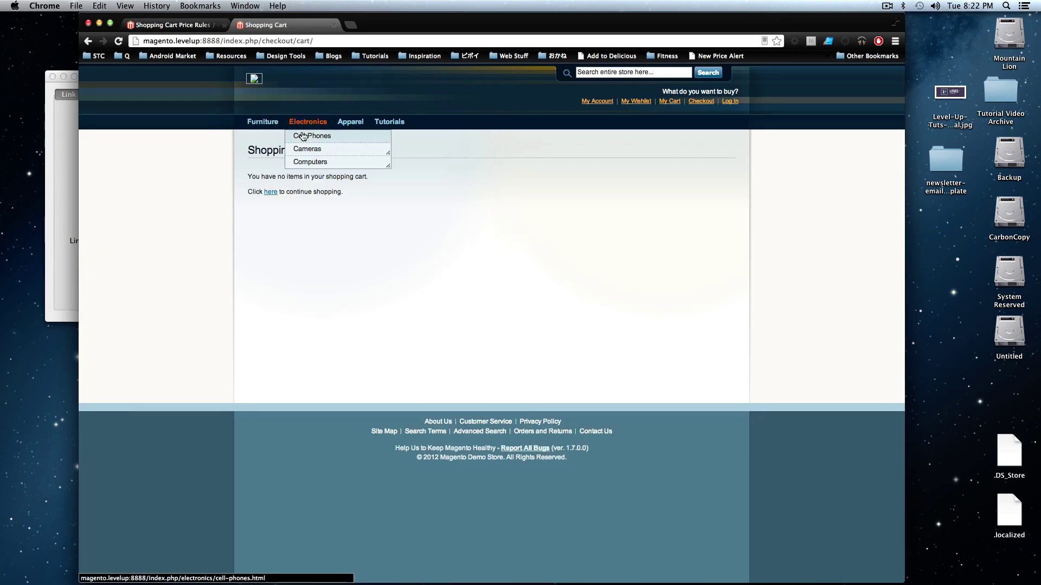
click(302, 135)
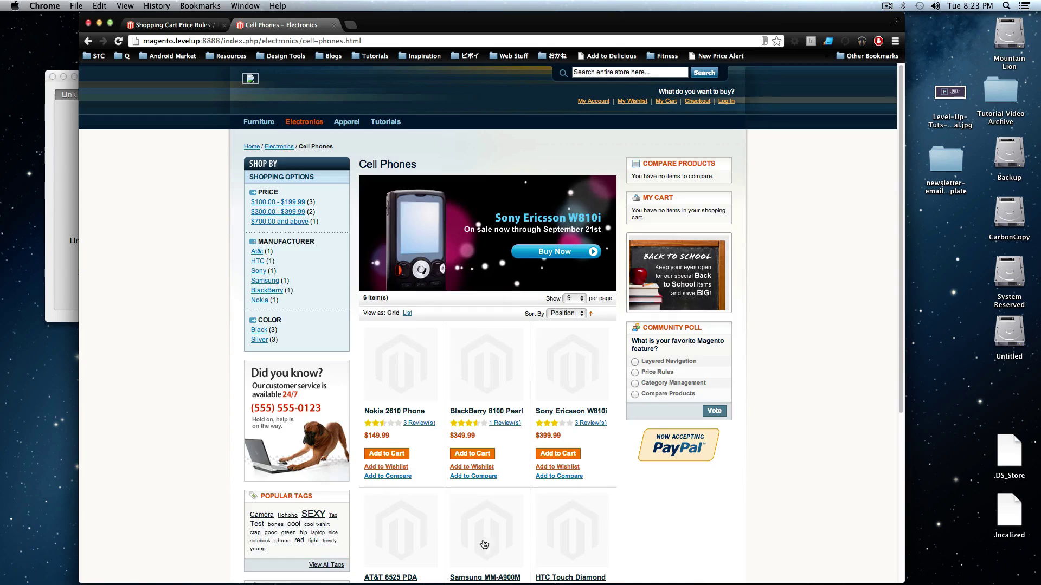
click(394, 457)
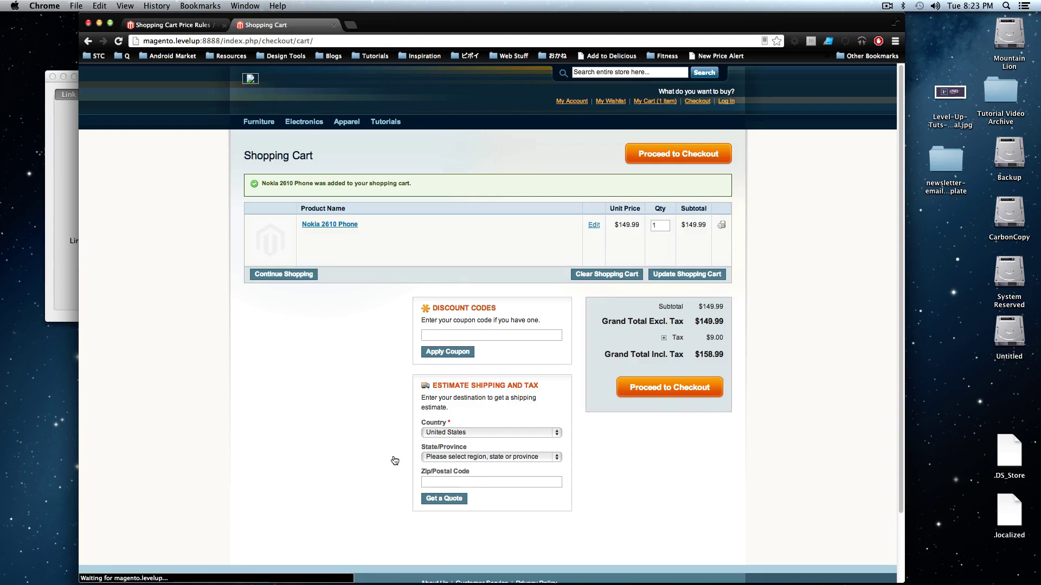
Apply coupon code 10SPOT in the cart's Discount Codes box.
click(497, 337)
text(10SPOT)
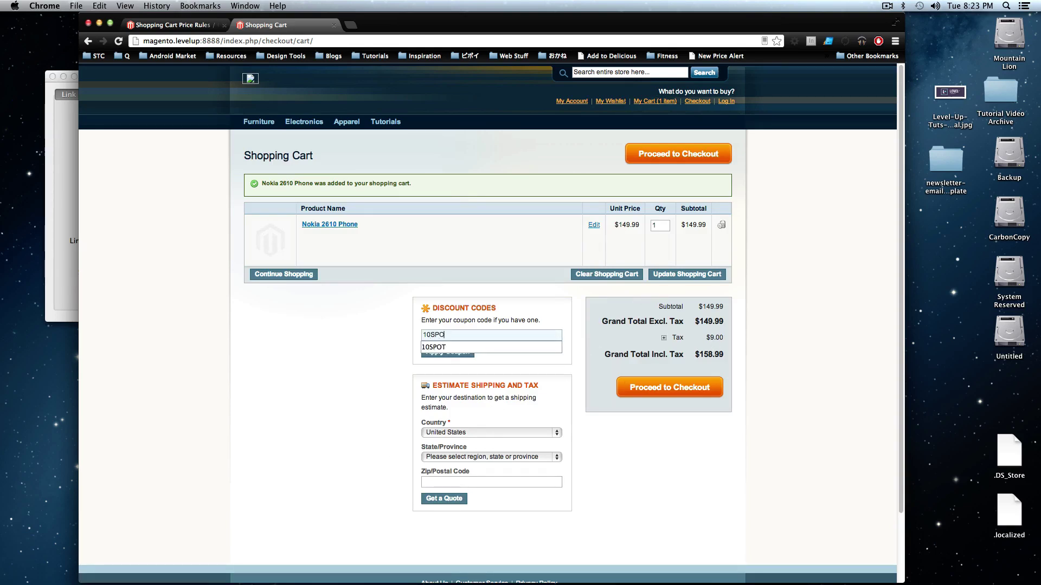
key(Down)
click(439, 347)
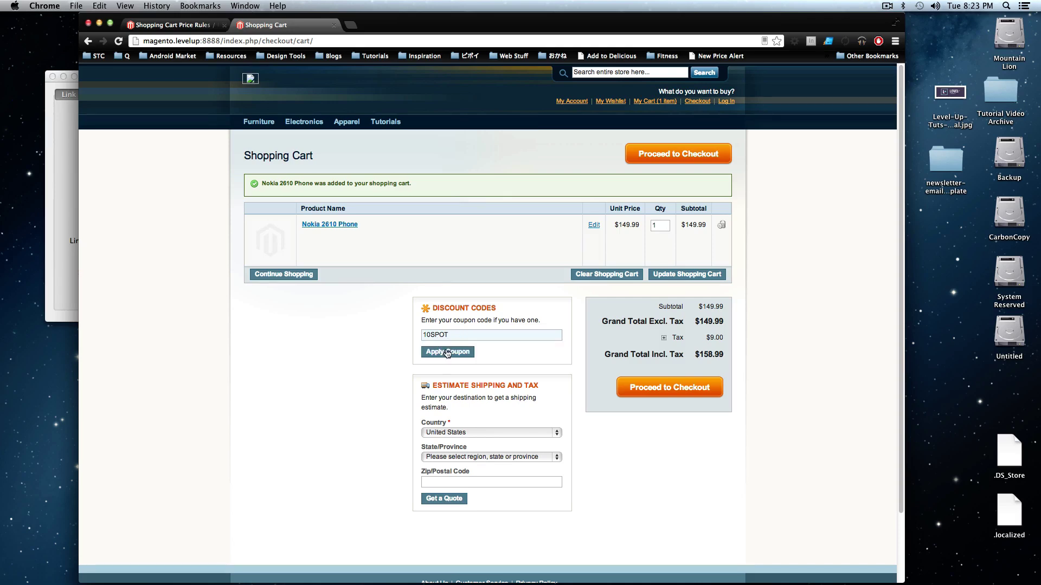
click(443, 352)
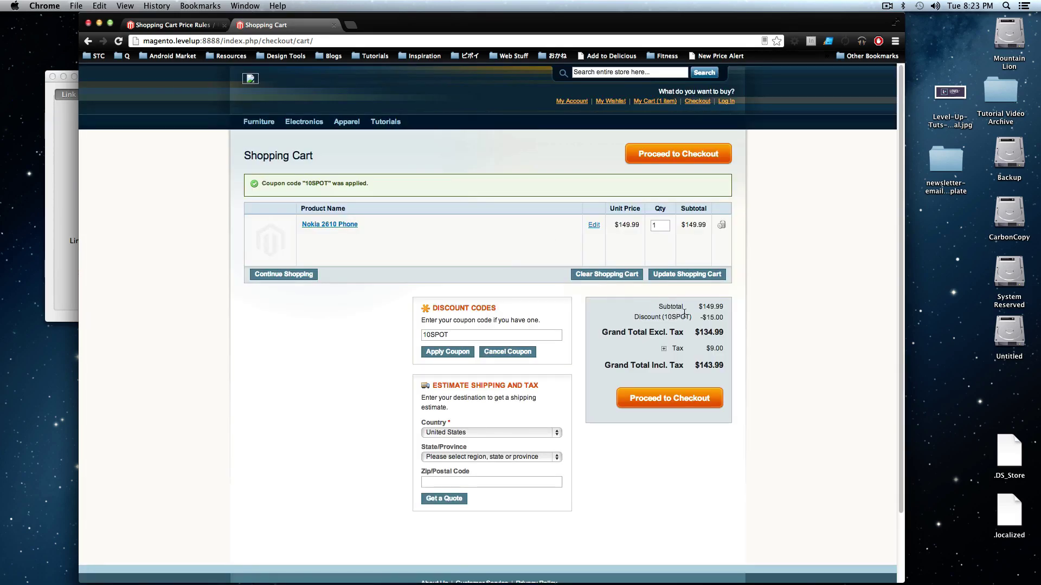
Highlight the 10SPOT discount line, the 149.99 subtotal and the new $134.99 total.
drag(639, 317, 739, 313)
click(697, 320)
click(707, 309)
double_click(707, 306)
click(712, 314)
drag(721, 327, 679, 366)
click(698, 368)
Bring the admin rules list with 10% OFF back and dock it beside the cart tab.
key(super+w)
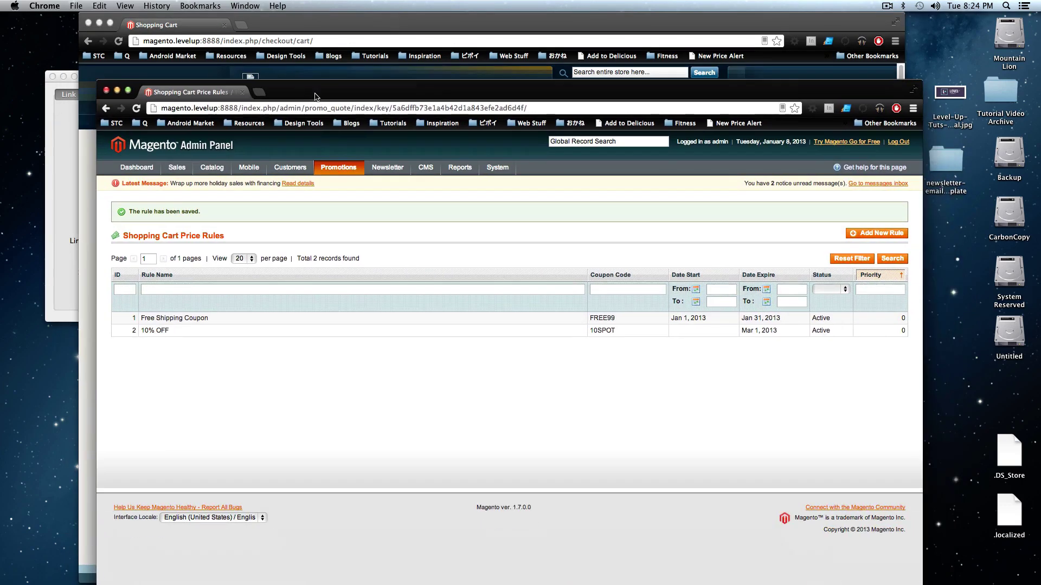
drag(184, 97, 266, 30)
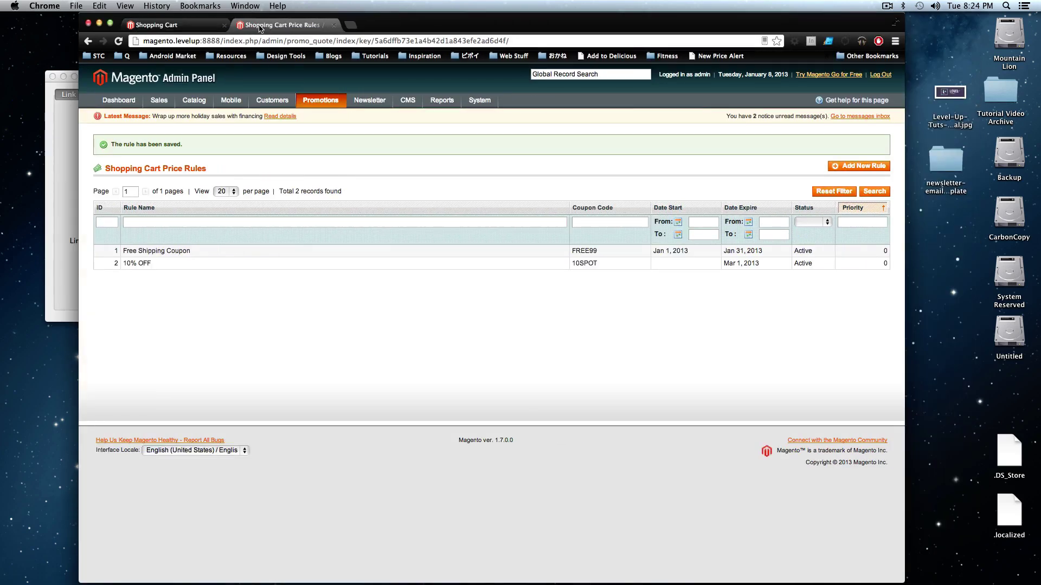